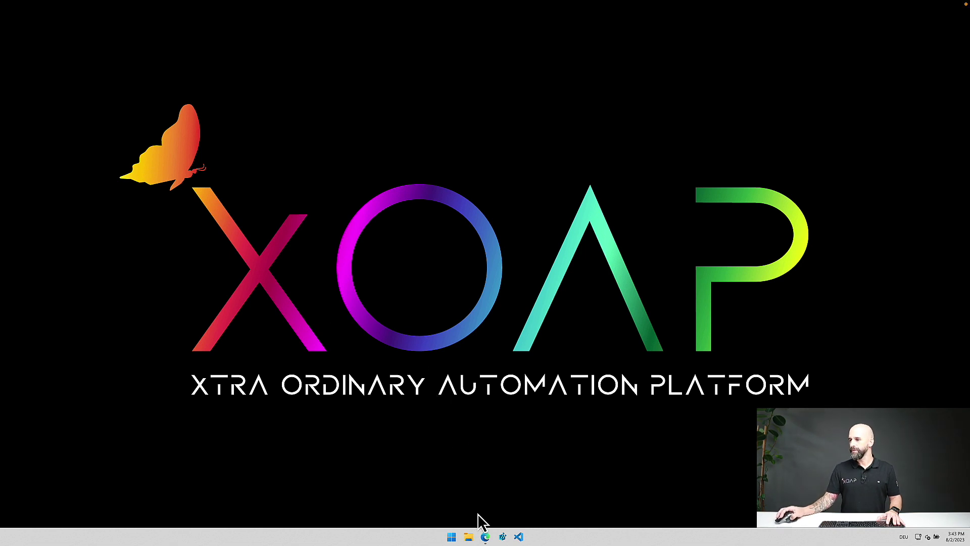
Step: Bring back the XOAP dashboard and search the Application Management > Applications list for 'package'
click(485, 537)
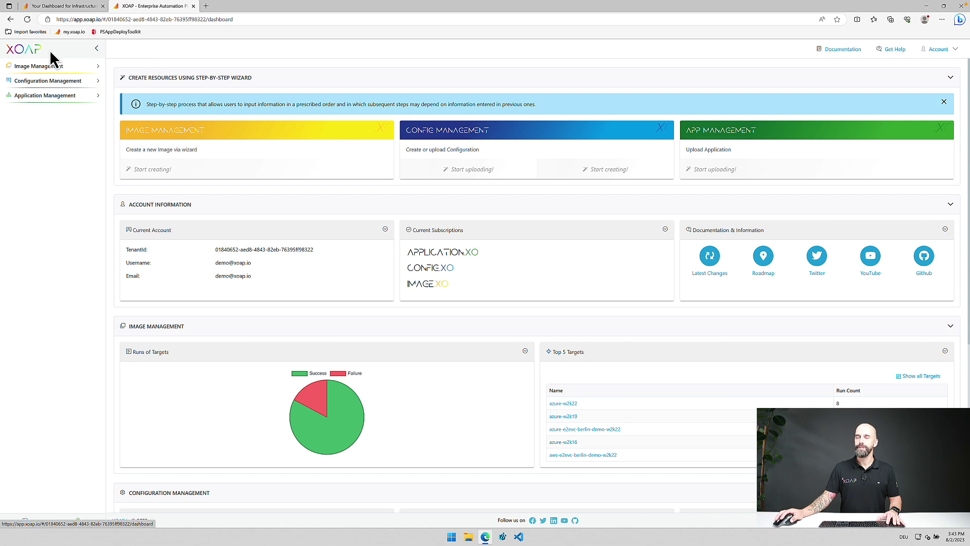
click(43, 96)
click(36, 124)
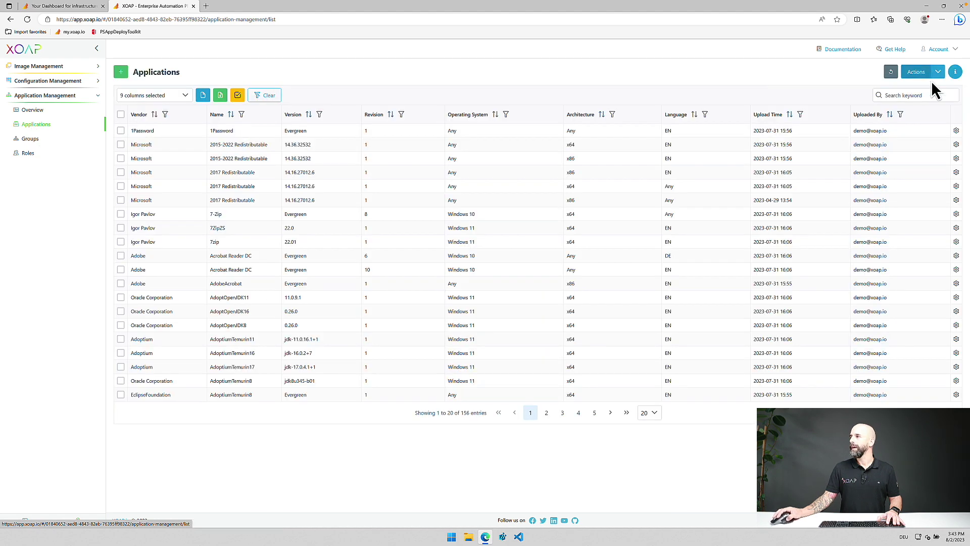
click(917, 95)
text(package)
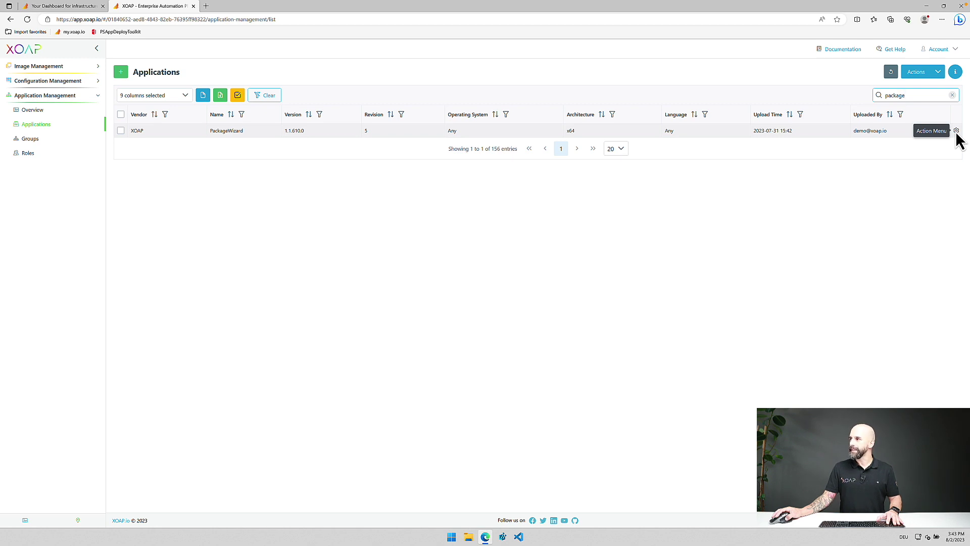
Step: Download the PackageWizard package from its Action Menu and minimize the browser
click(956, 131)
click(923, 145)
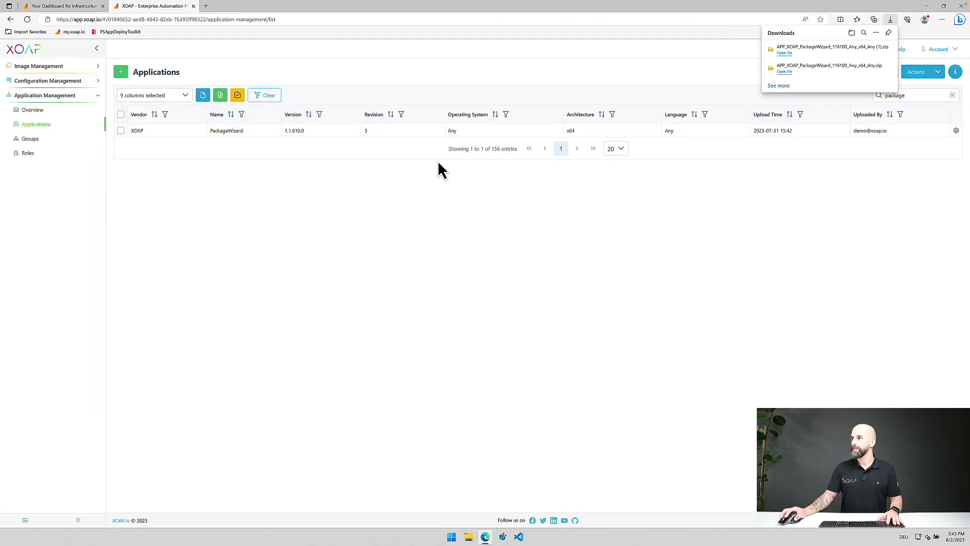
click(927, 6)
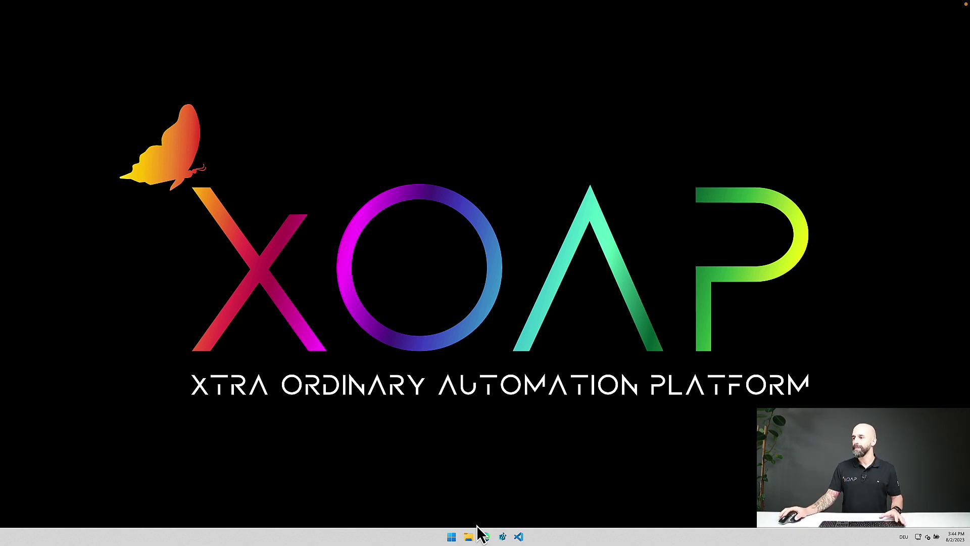
mouse_move(486, 536)
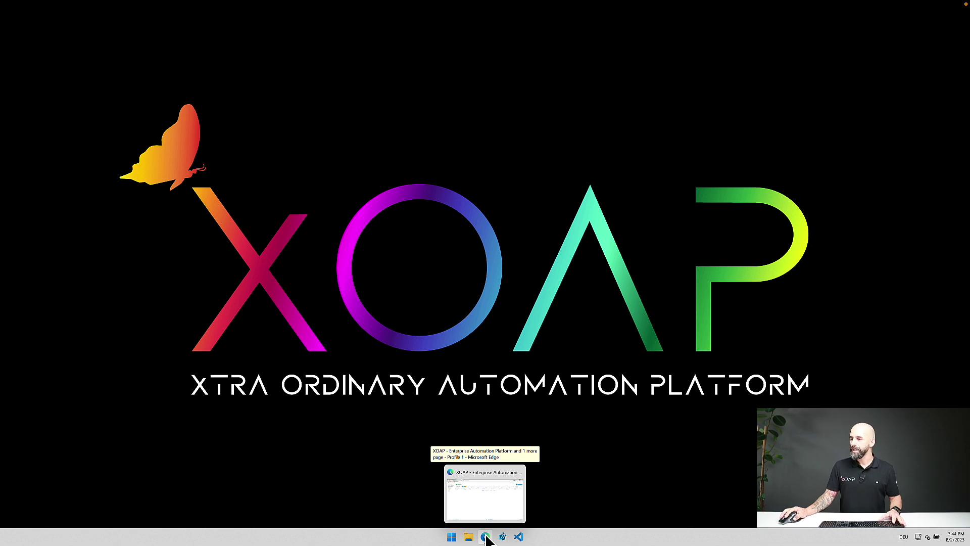
Step: Launch PackageWizard_Setup_x64.msi from pw > APP_XOAP_PackageWizard_116100_Any_x64_Any > Files
click(468, 536)
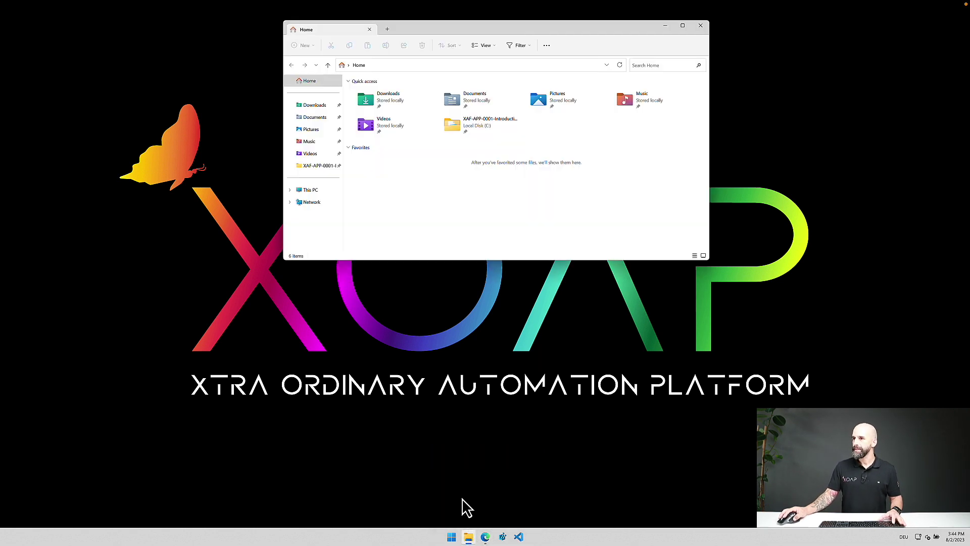
click(321, 166)
click(370, 129)
double_click(373, 130)
click(292, 66)
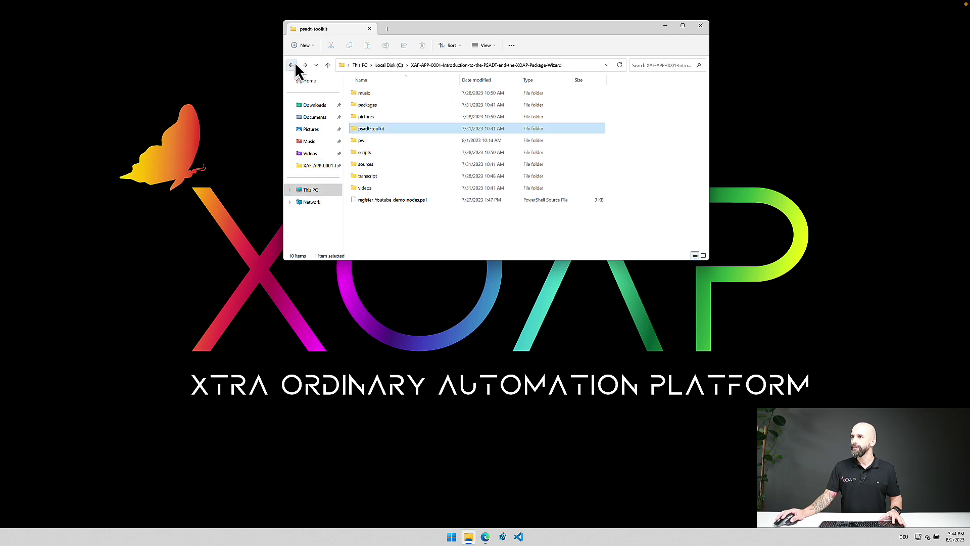
double_click(366, 141)
double_click(384, 93)
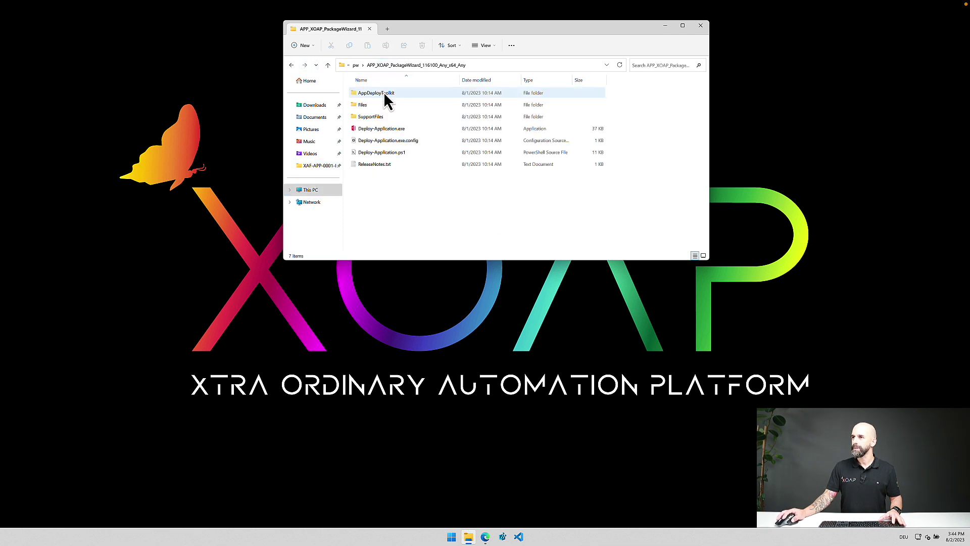
double_click(364, 104)
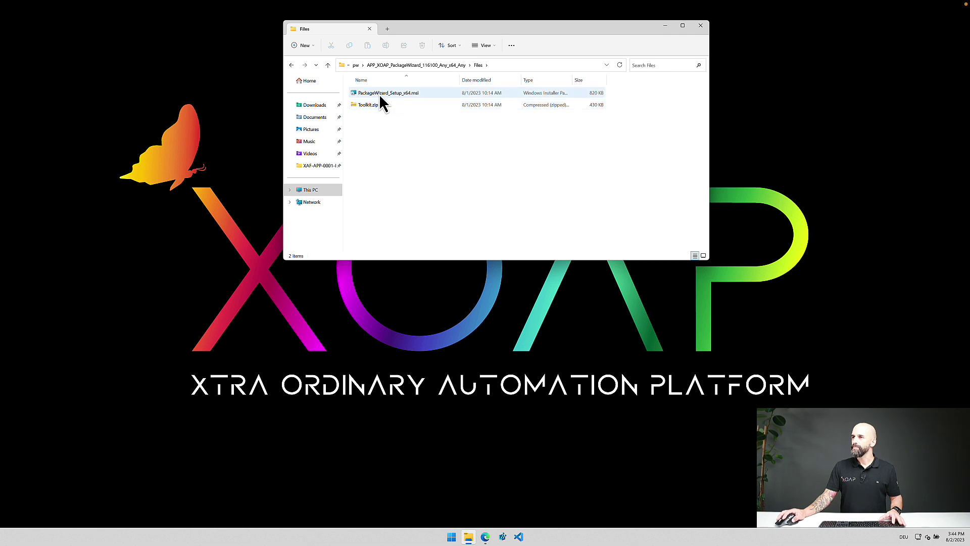
double_click(380, 94)
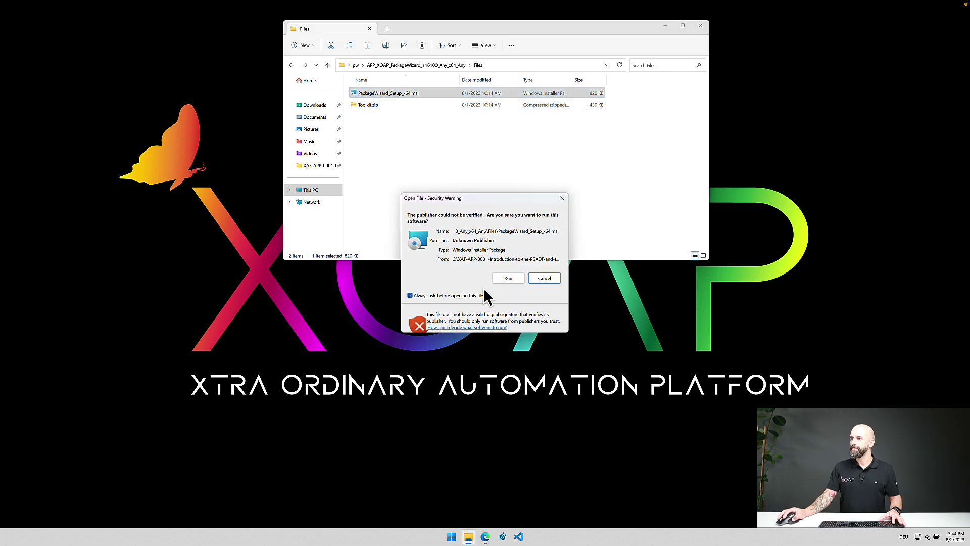
Step: Install PackageWizard to the default folder, finish setup, and close File Explorer
click(508, 279)
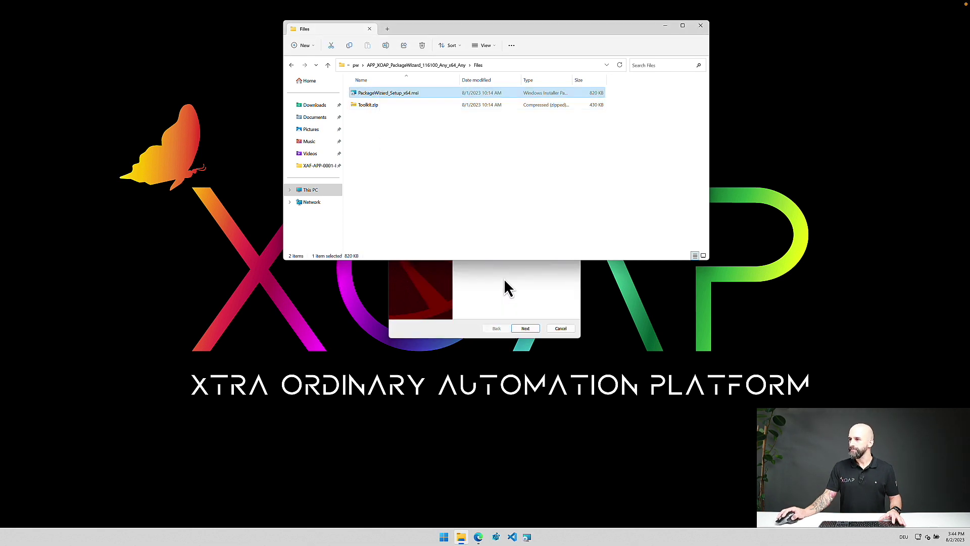
click(528, 330)
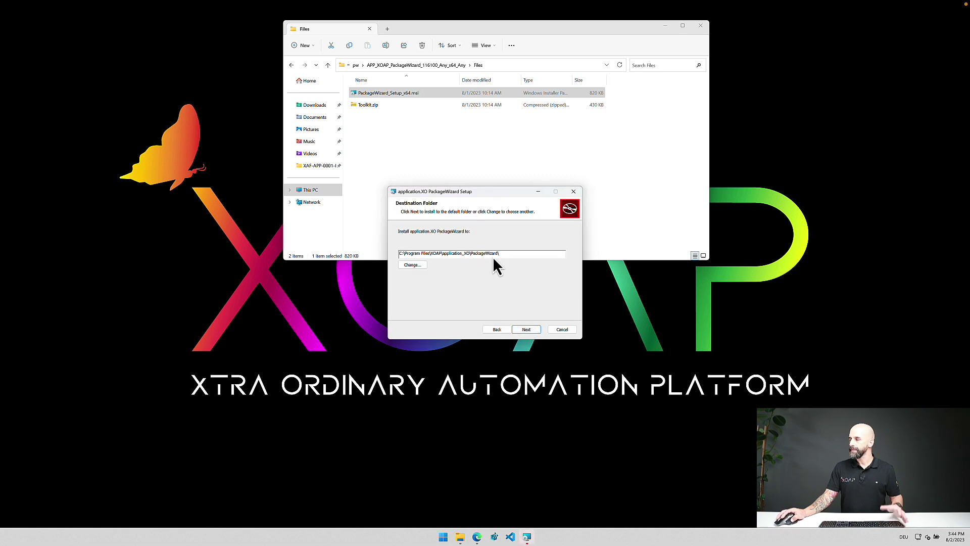
click(528, 329)
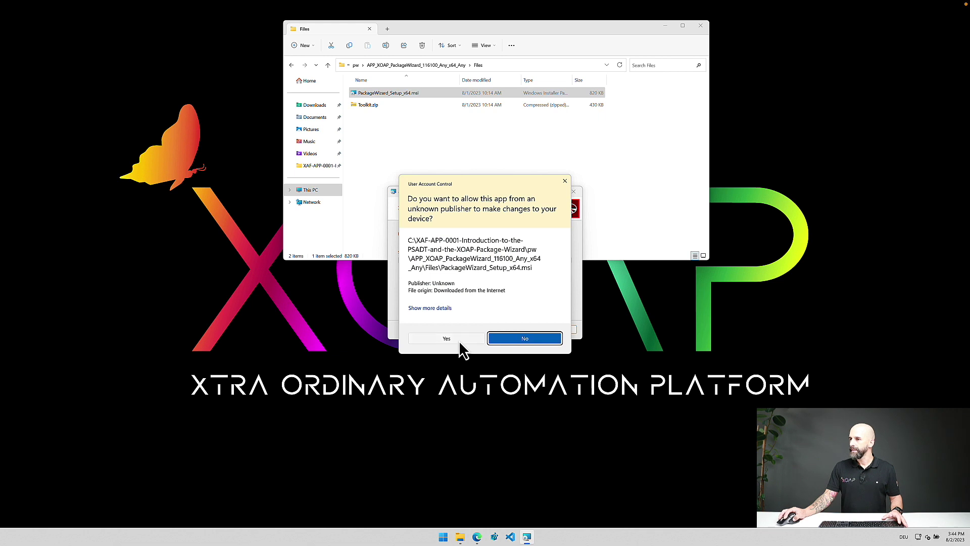
click(455, 340)
click(528, 334)
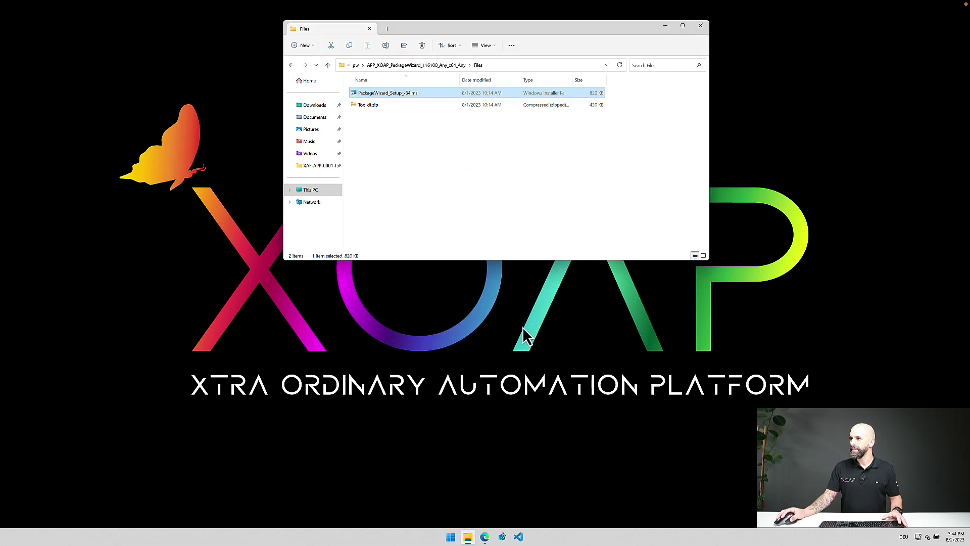
click(701, 27)
Step: Search the Start menu for 'package' and launch the Package Wizard best match
click(453, 537)
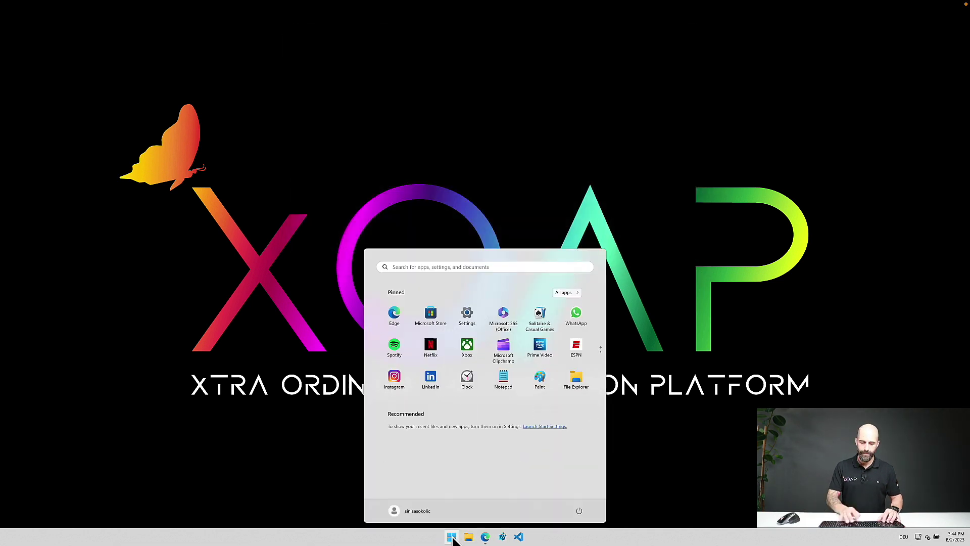
text(packge)
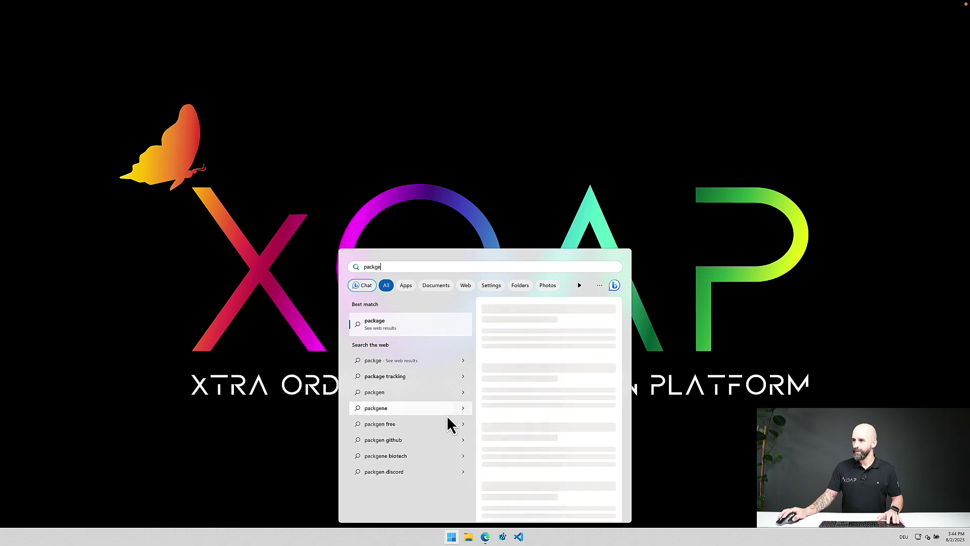
key(BackSpace)
key(BackSpace)
text(a)
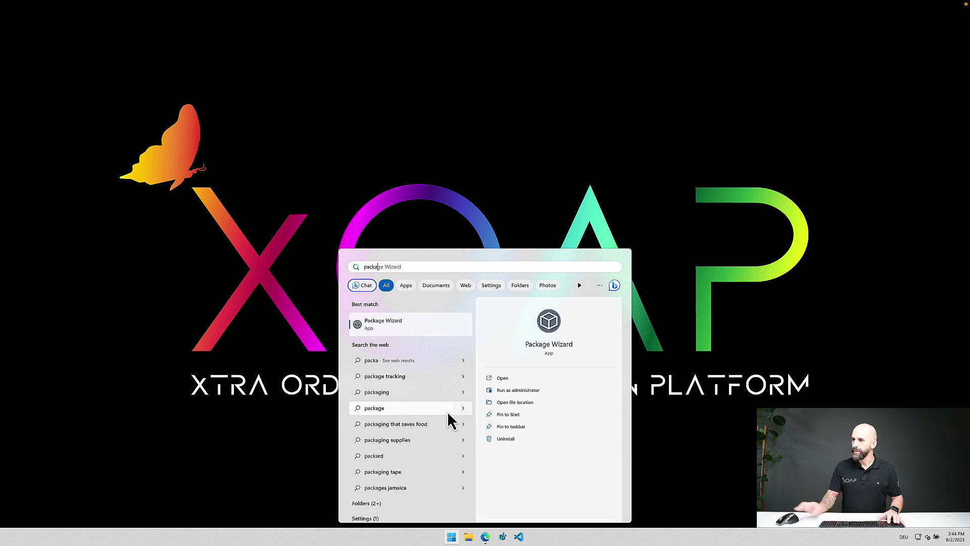
click(409, 324)
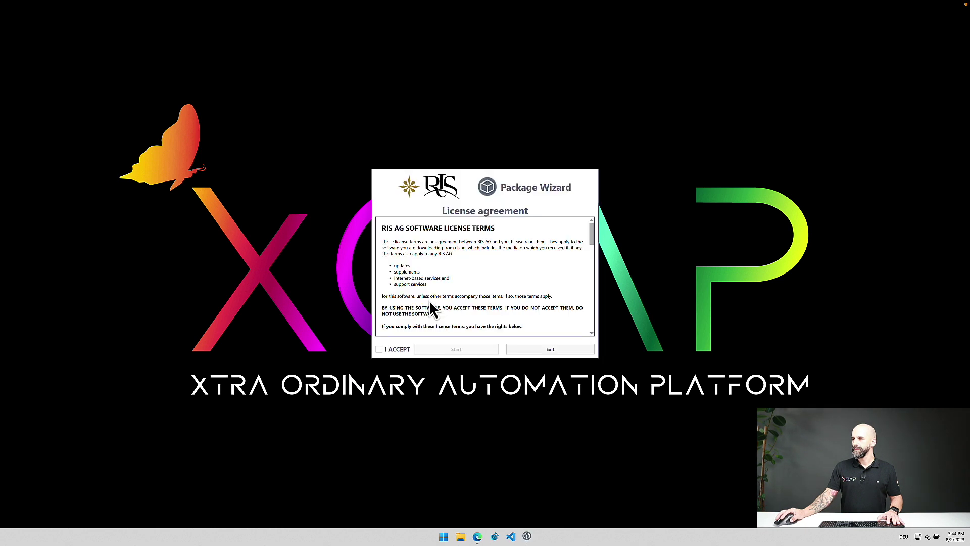
Step: Accept the license, start the wizard, and set the toolkit path to psadt-toolkit\template\Toolkit
click(381, 349)
click(456, 350)
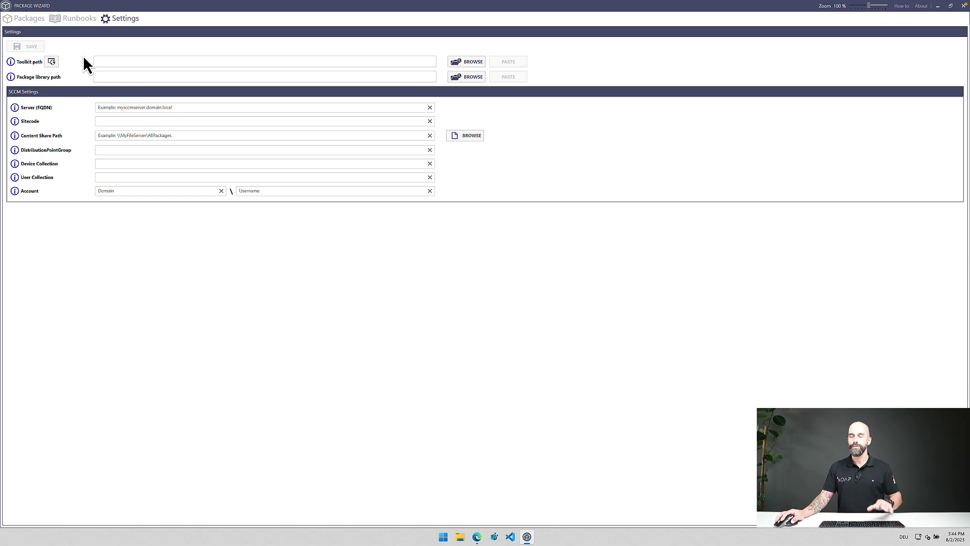
click(469, 61)
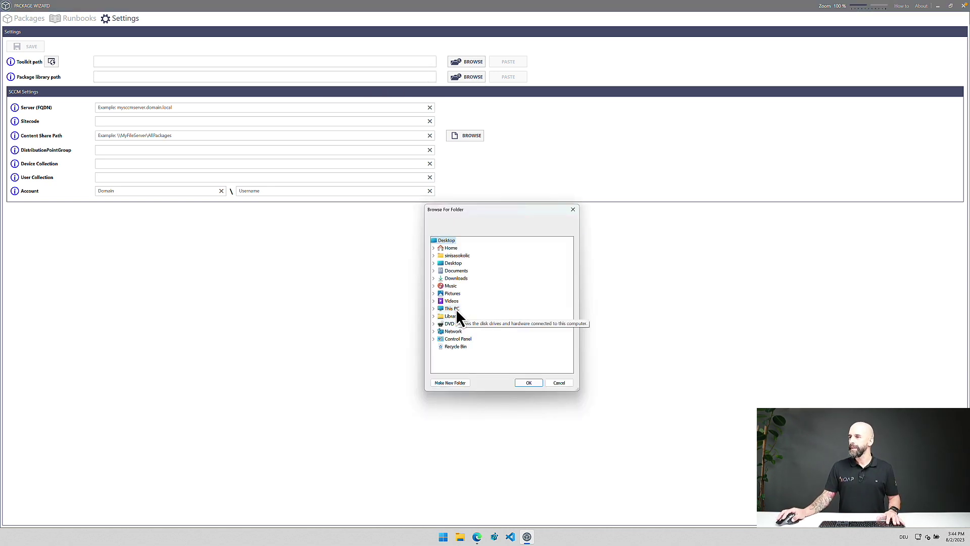
double_click(455, 309)
double_click(460, 317)
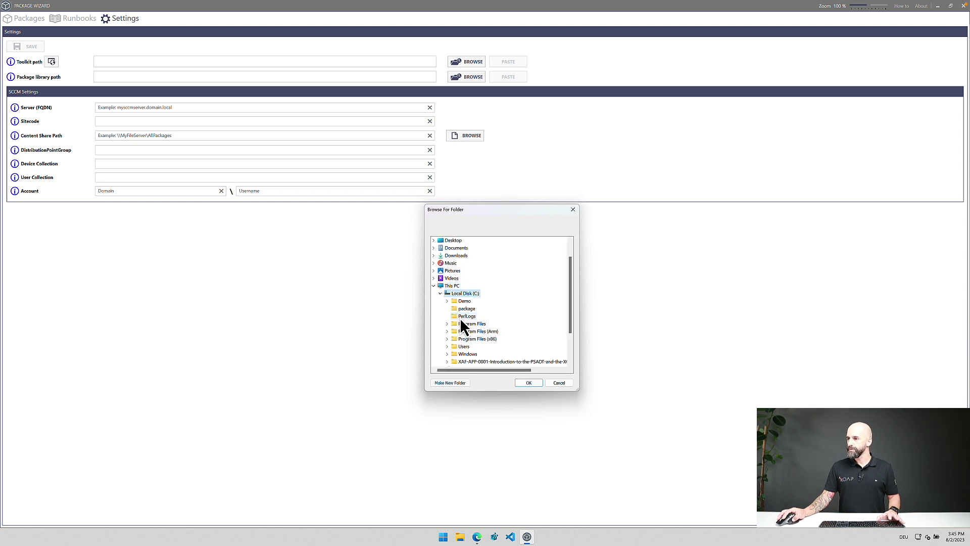
double_click(473, 359)
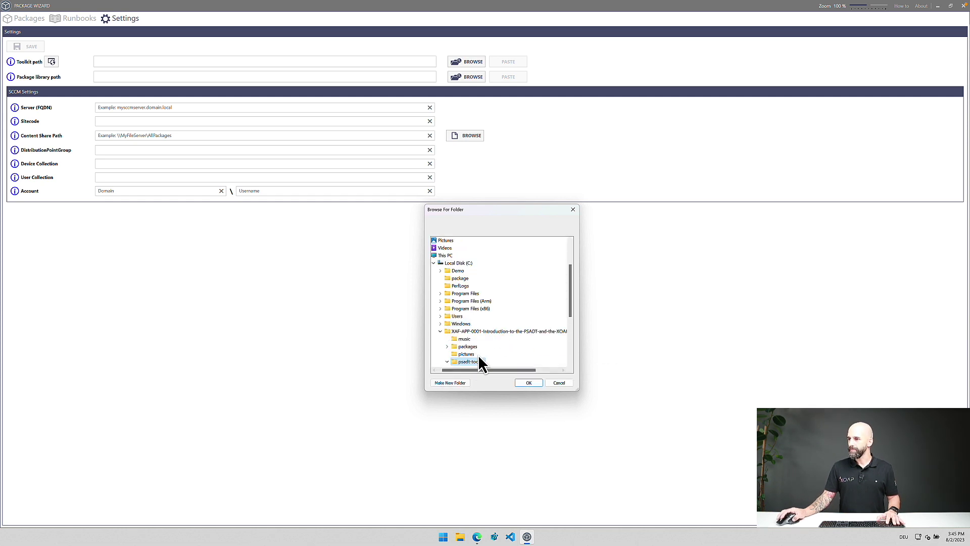
double_click(472, 355)
double_click(479, 339)
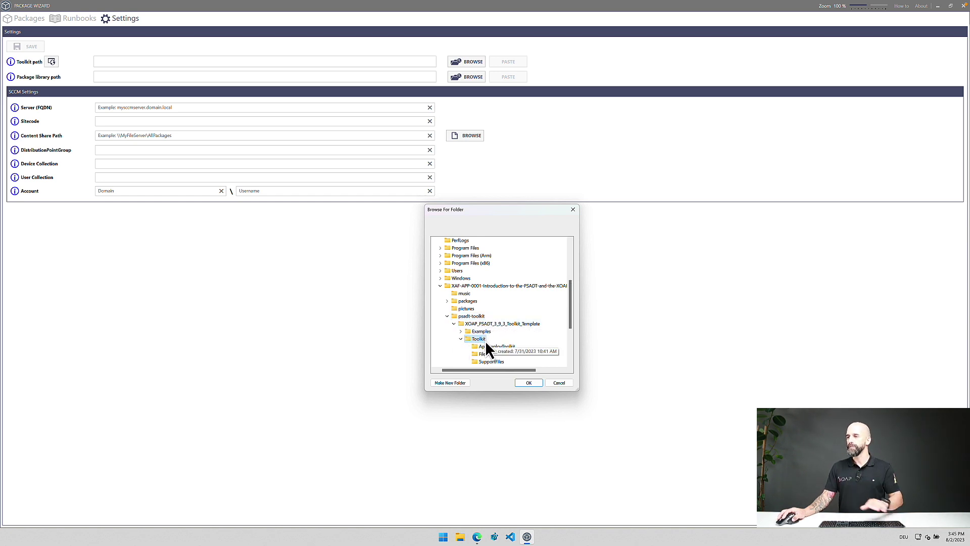
click(529, 382)
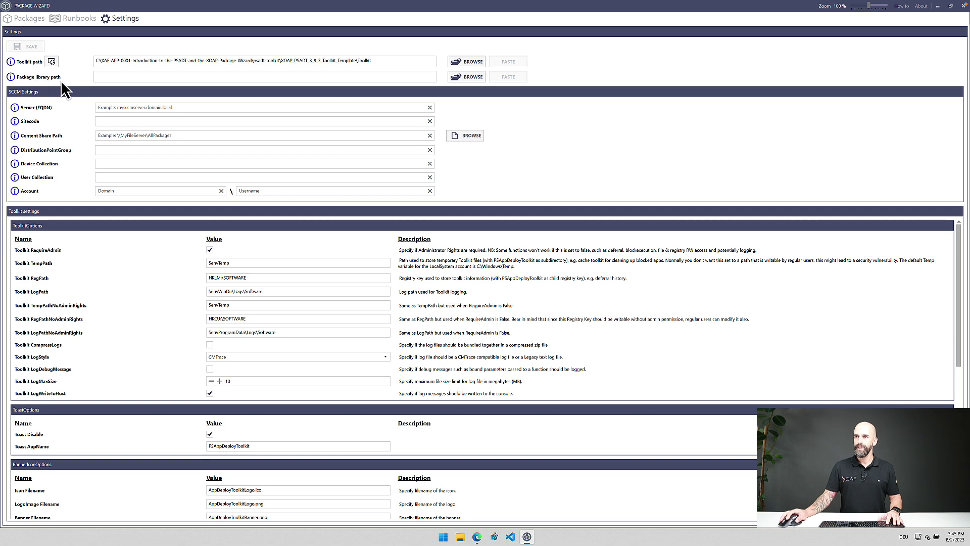
click(464, 78)
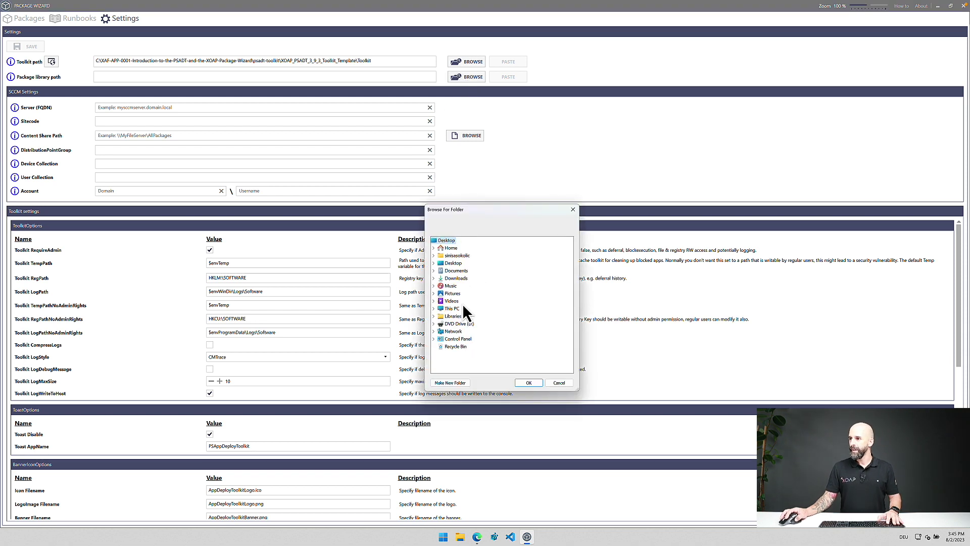
Step: Set the package library path to C:\package
double_click(453, 308)
double_click(458, 316)
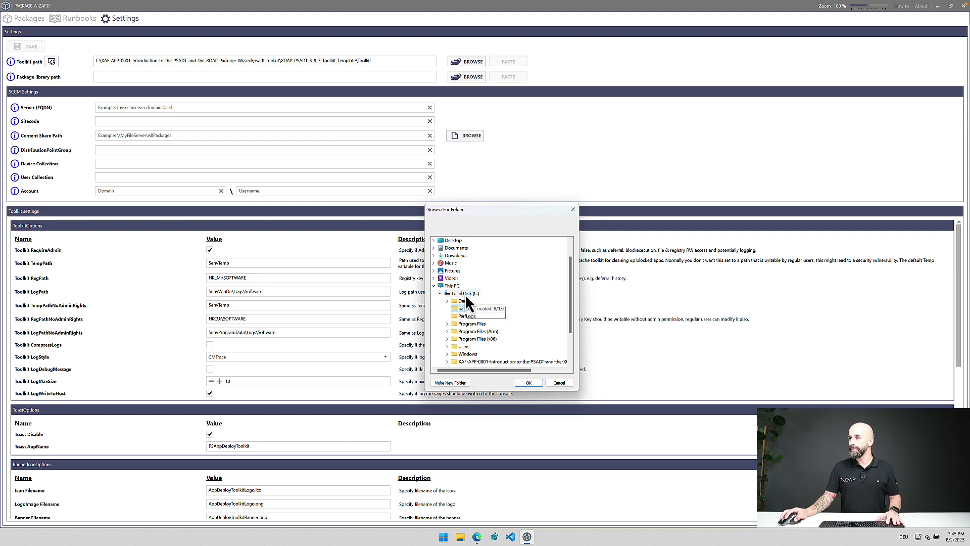
click(466, 308)
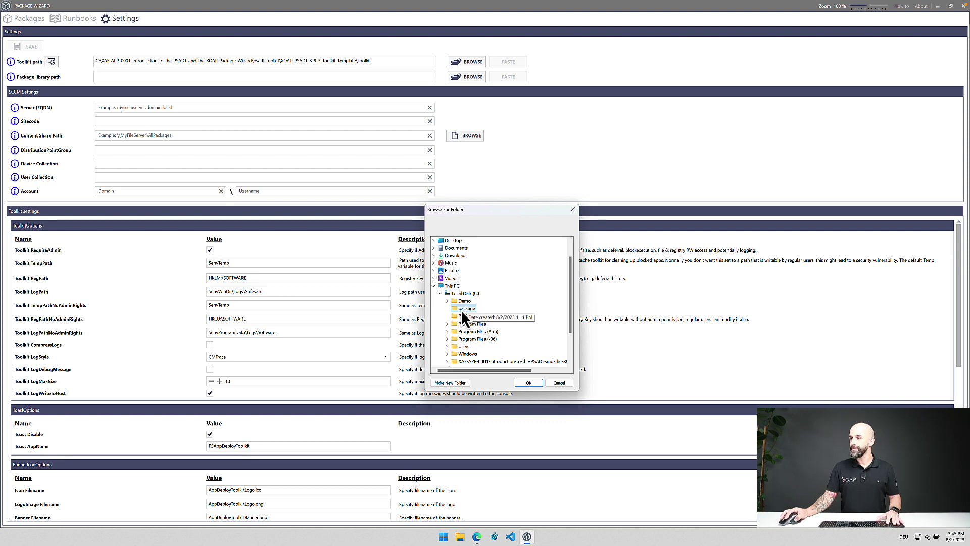
click(527, 383)
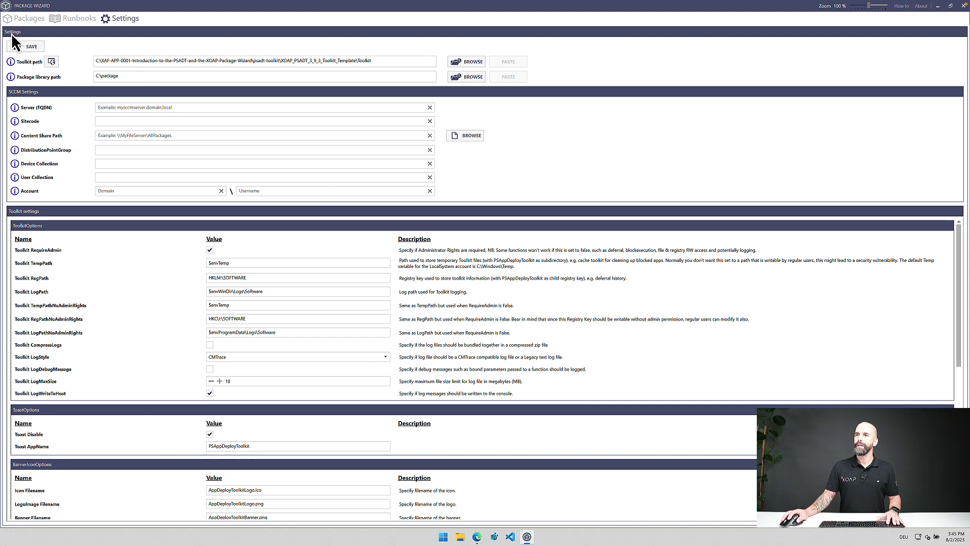
Step: Save the settings, acknowledge the confirmation, and go to the Packages view
click(26, 46)
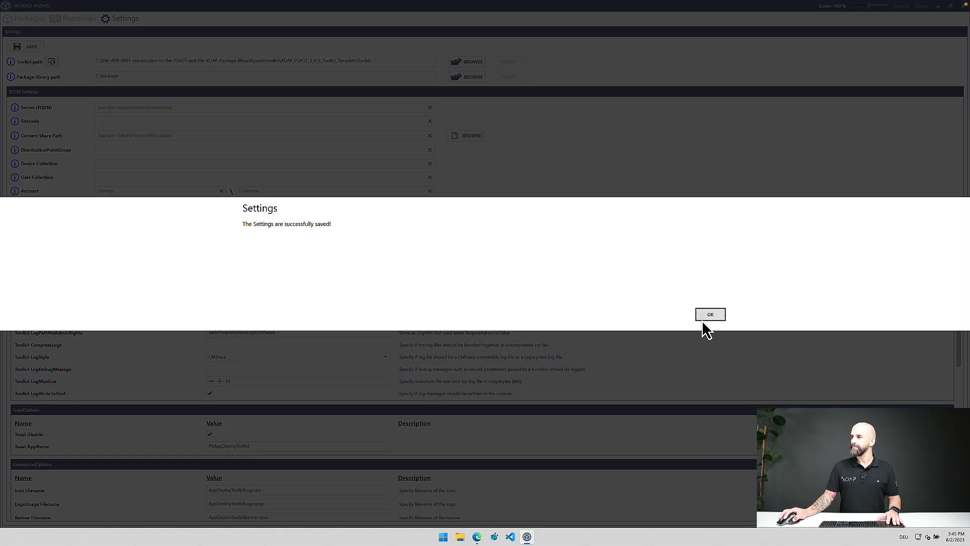
click(710, 314)
click(29, 18)
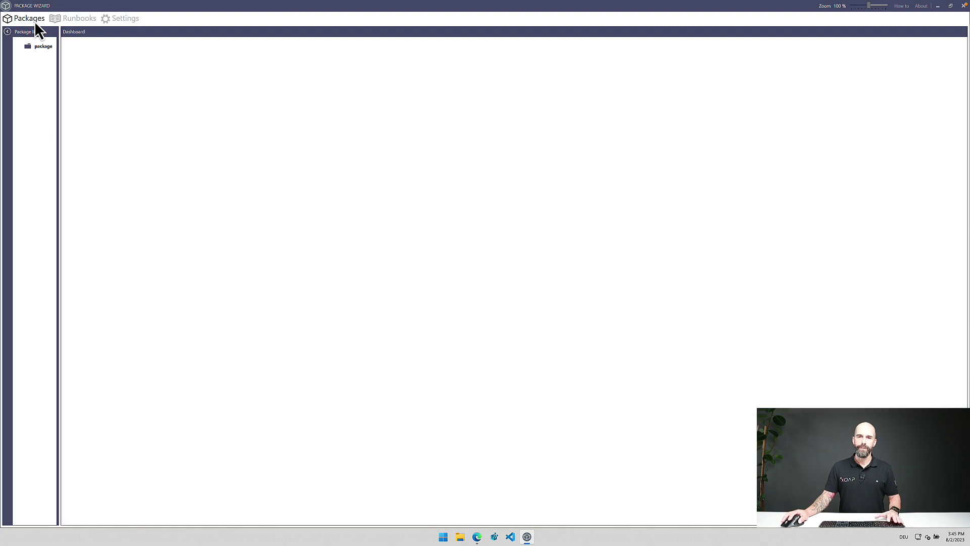
Step: Widen the Package library pane and bring up the 'package' folder's context menu
drag(59, 73, 84, 65)
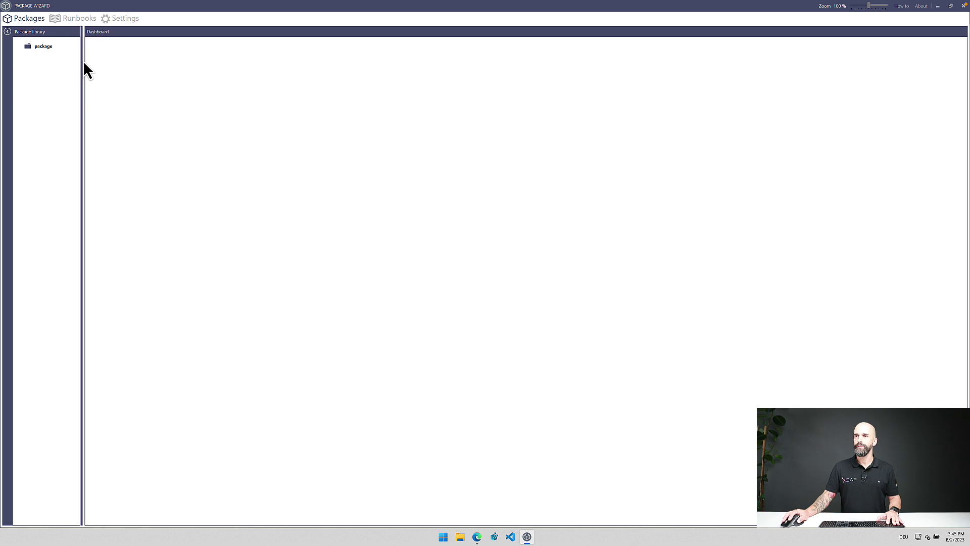
right_click(42, 46)
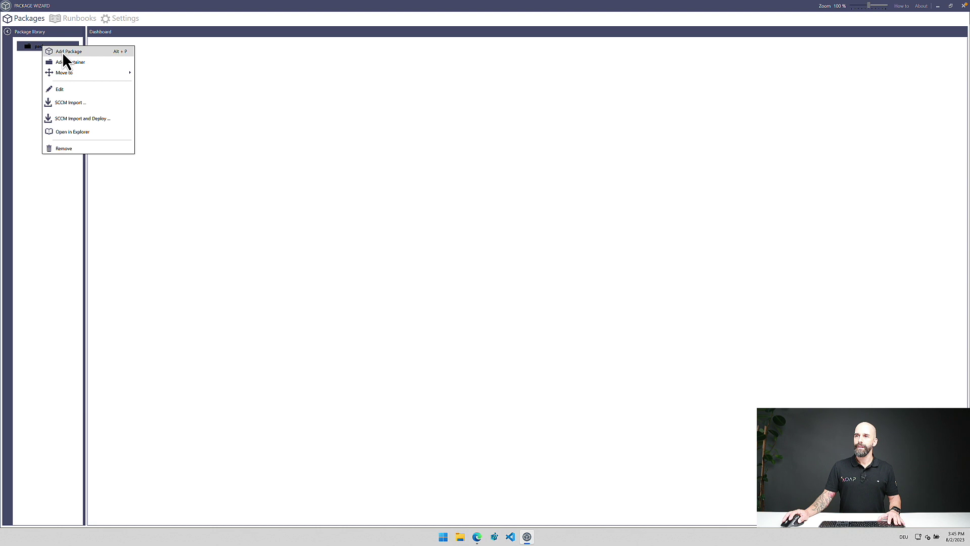